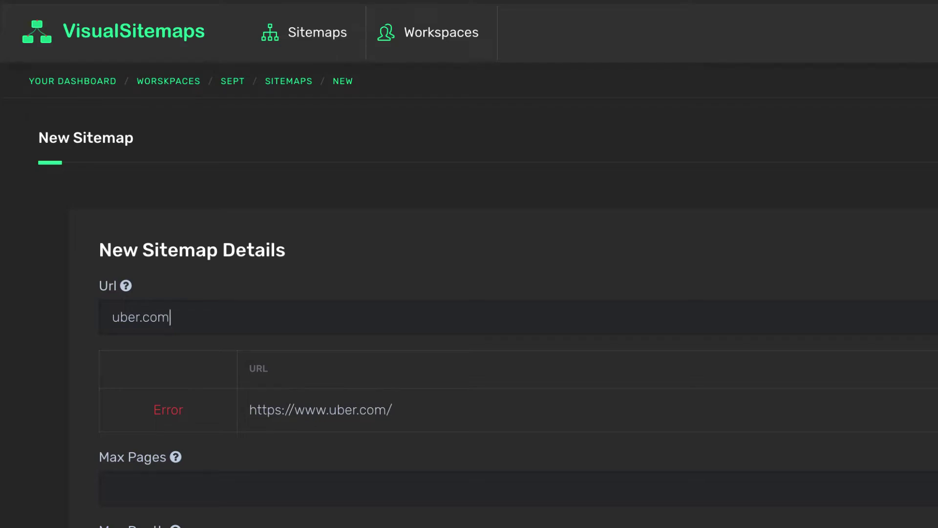
- Set the new sitemap's URL to apple.com with a maximum of 3 pages and start the crawl
{"action": "key", "text": "ctrl+a"}
{"action": "type", "text": "apple.com"}
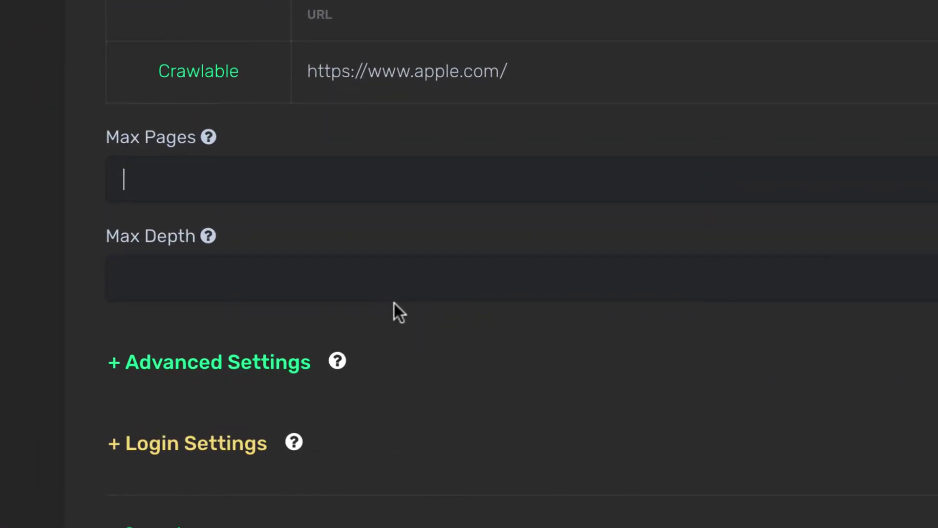
{"action": "type", "text": "3"}
{"action": "scroll", "coordinate": [518, 264], "scroll_direction": "down", "scroll_amount": 1}
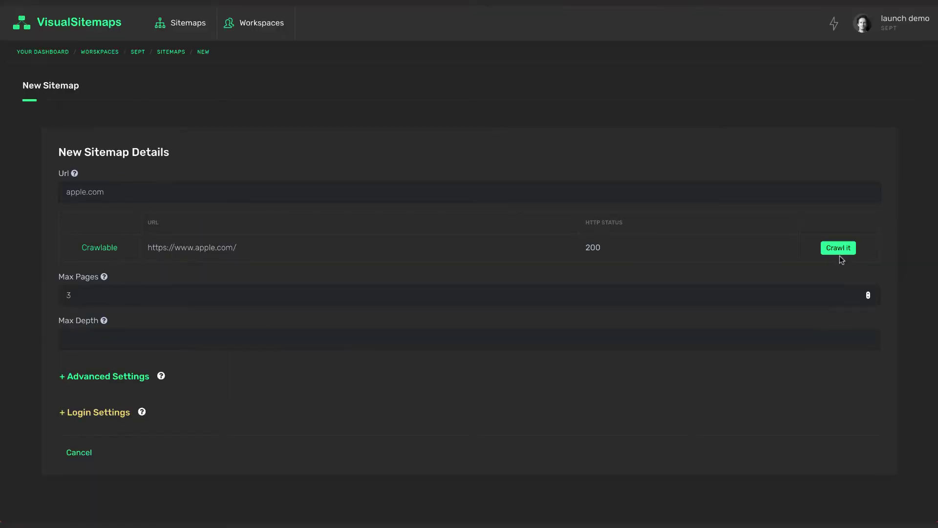
{"action": "left_click", "coordinate": [840, 251]}
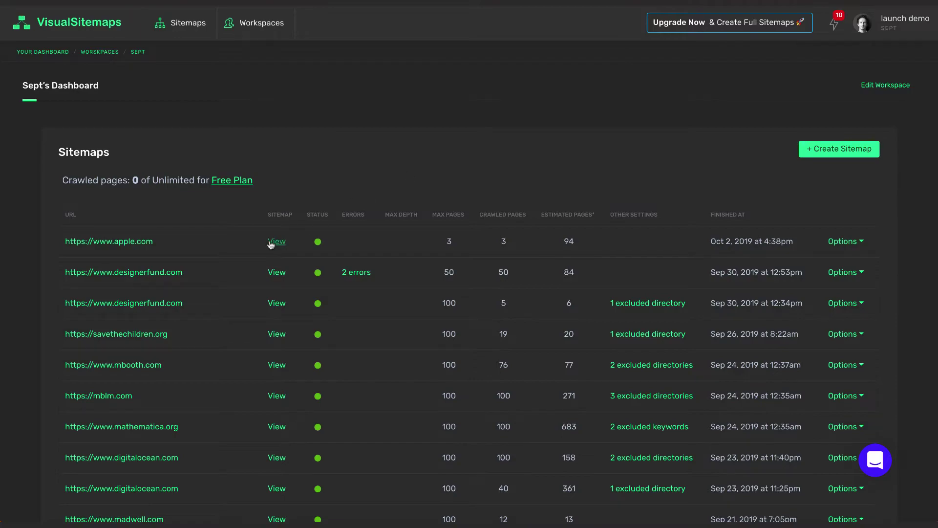
- View the finished apple.com sitemap and examine the full-page preview of its AirPods page
{"action": "left_click", "coordinate": [270, 244]}
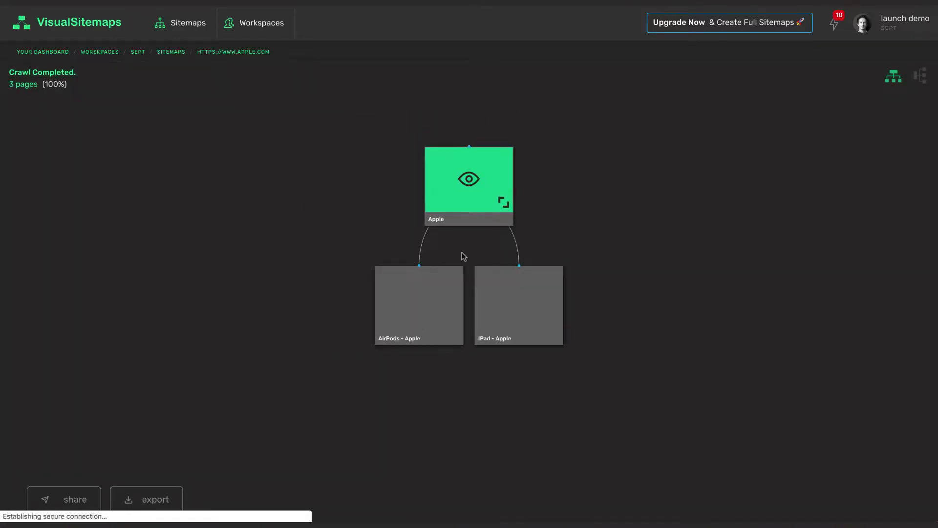
{"action": "left_click", "coordinate": [442, 287]}
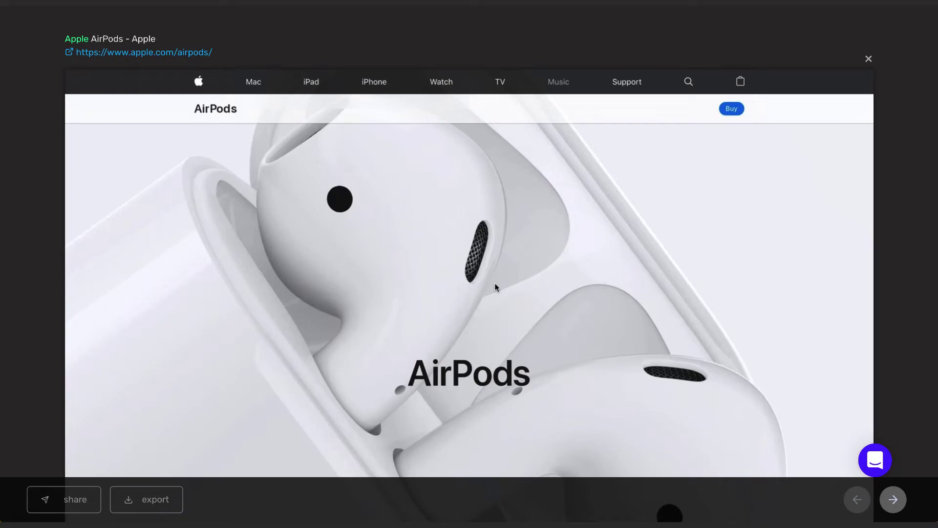
{"action": "key", "text": "Escape"}
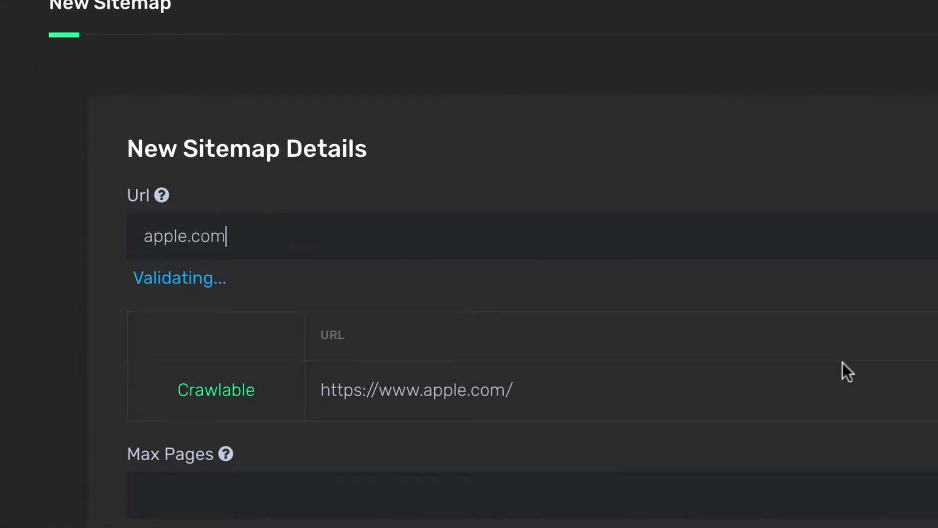
{"action": "key", "text": "ctrl+a"}
{"action": "type", "text": "https://www.apple.com/iphone/"}
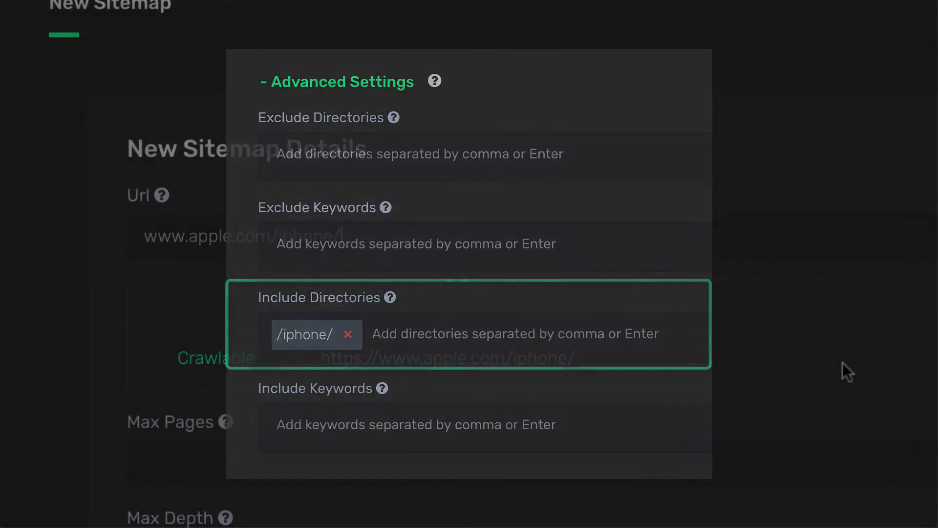
- Try a maximum of 100 pages for the iphone sitemap and clear the limit again
{"action": "left_click", "coordinate": [626, 472]}
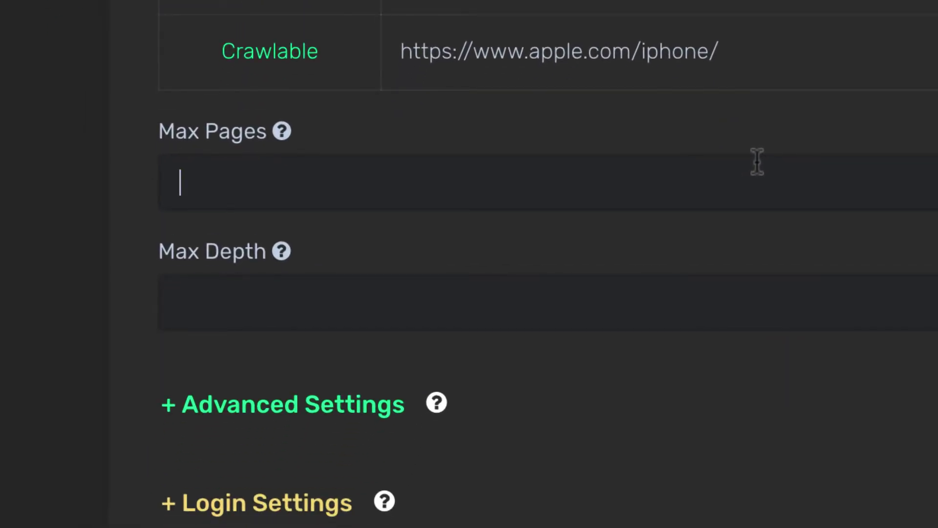
{"action": "type", "text": "100"}
{"action": "key", "text": "ctrl+a"}
{"action": "key", "text": "BackSpace"}
{"action": "scroll", "coordinate": [548, 259], "scroll_direction": "down", "scroll_amount": 1}
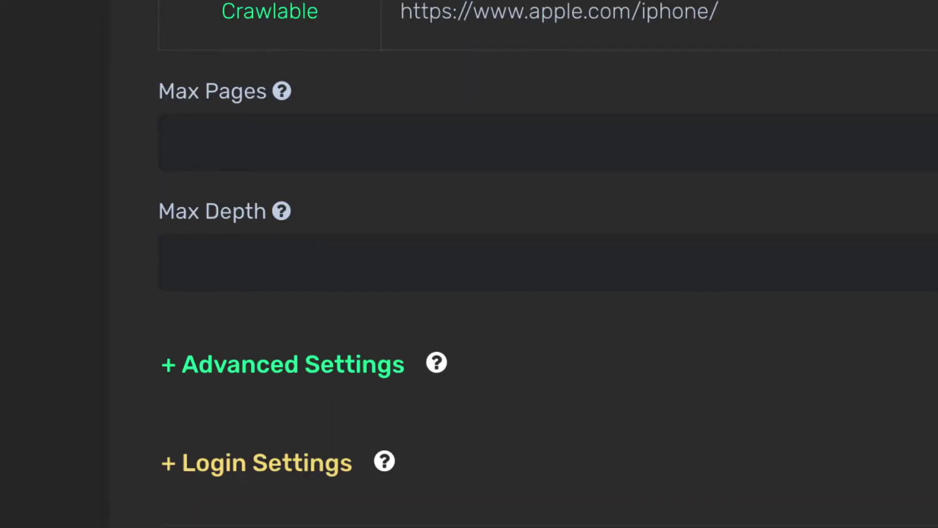
- Try a maximum crawl depth of 4 for the iphone sitemap and clear it again
{"action": "left_click", "coordinate": [719, 273]}
{"action": "type", "text": ".e.e"}
{"action": "key", "text": "ctrl+a"}
{"action": "key", "text": "BackSpace"}
{"action": "type", "text": "4"}
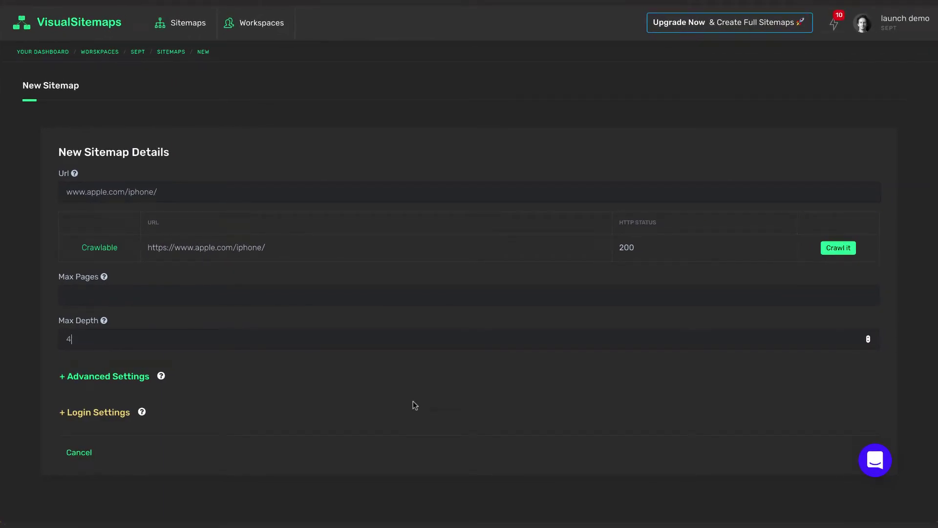
{"action": "key", "text": "BackSpace"}
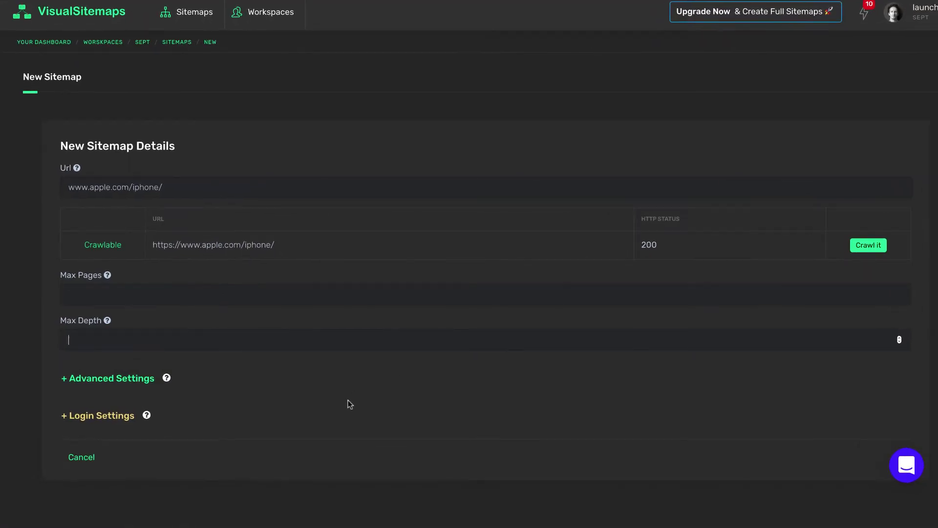
- Expand the advanced settings of the new sitemap to show the exclude and include filters
{"action": "left_click", "coordinate": [133, 389]}
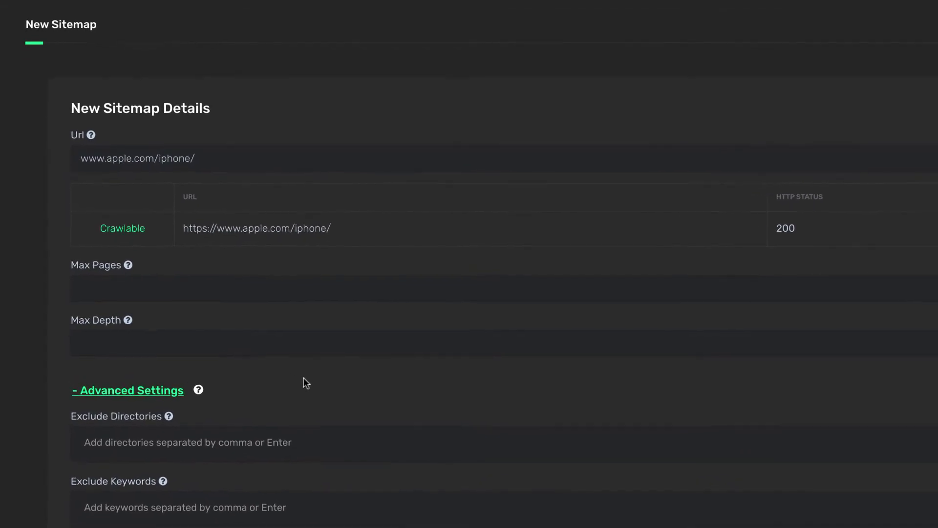
{"action": "scroll", "coordinate": [323, 381], "scroll_direction": "down", "scroll_amount": 3}
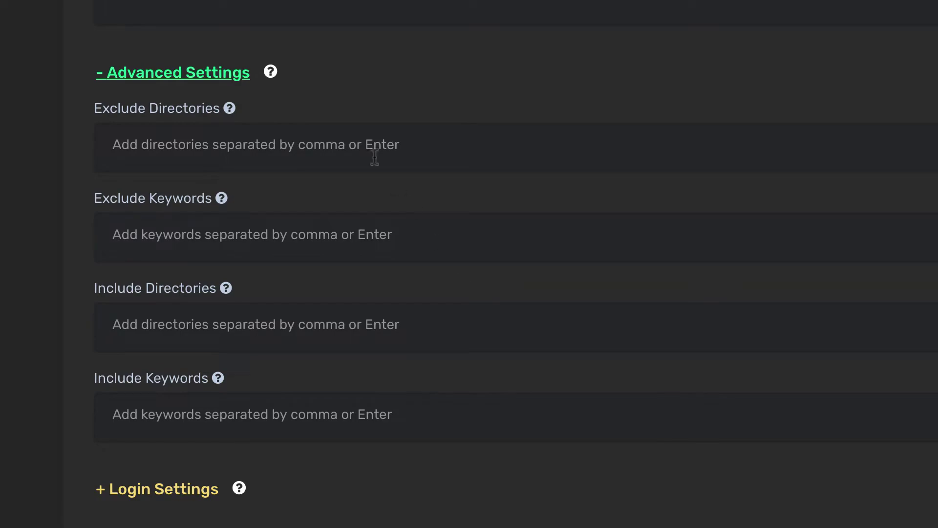
- Add /dog/, /cat/ and /bird/ as directories to exclude from the crawl
{"action": "left_click", "coordinate": [361, 143]}
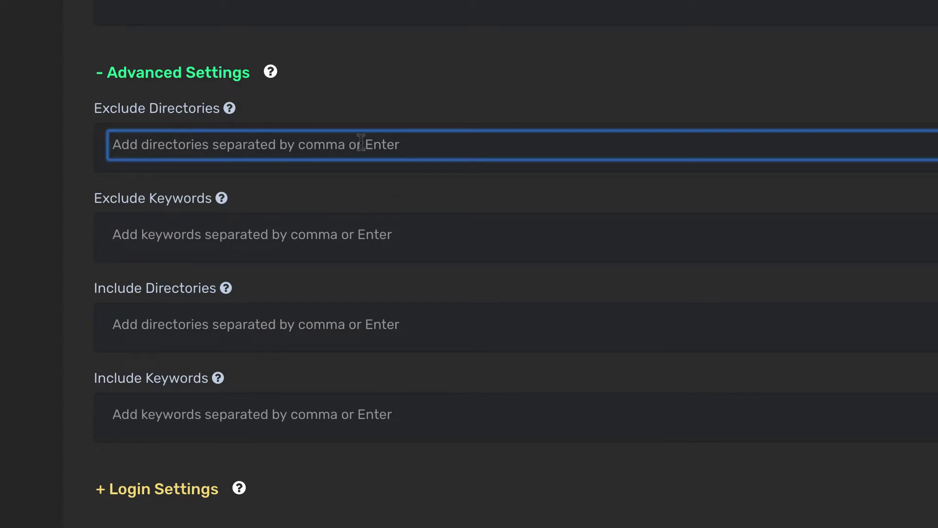
{"action": "type", "text": "/dog/"}
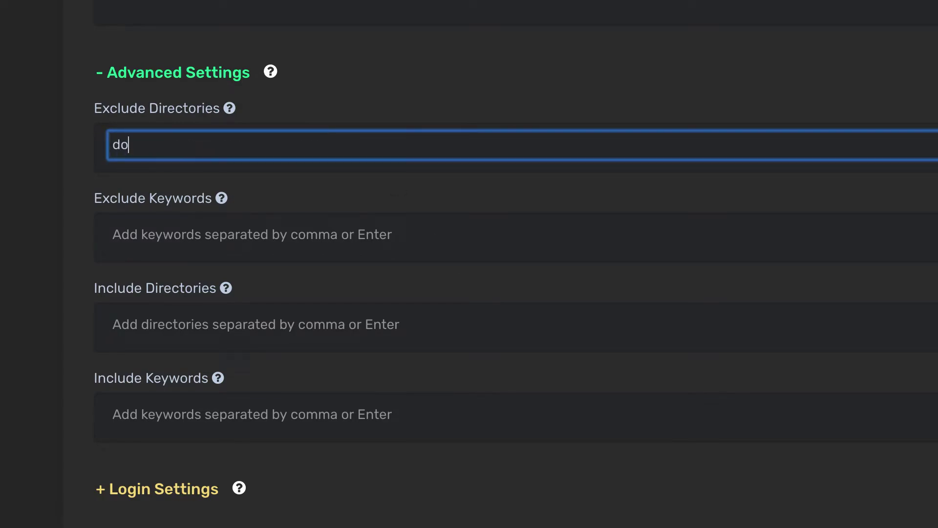
{"action": "key", "text": "Return"}
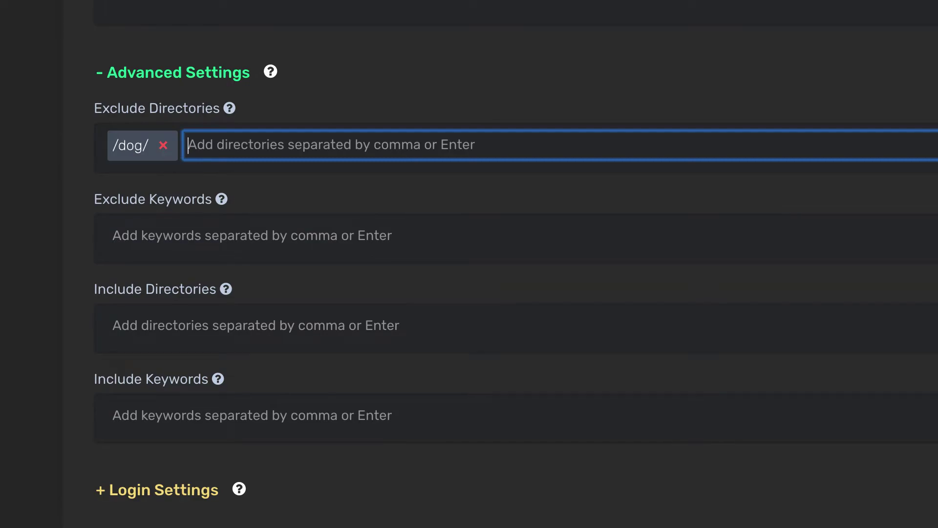
{"action": "type", "text": "cat"}
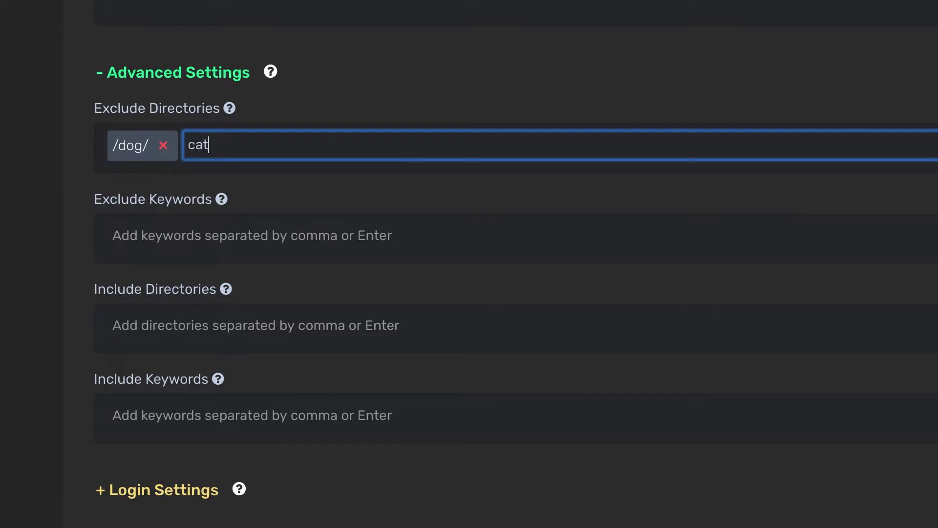
{"action": "key", "text": "Return"}
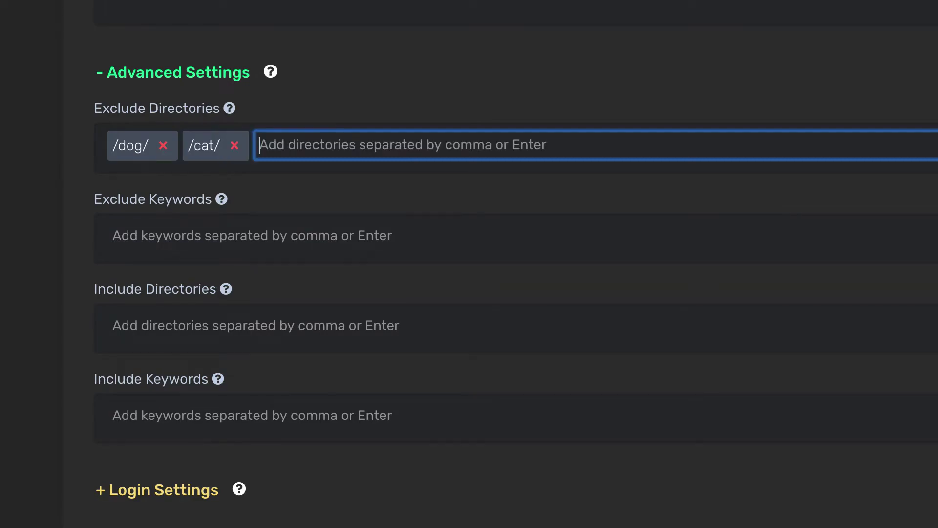
{"action": "type", "text": "bird"}
{"action": "key", "text": "Return"}
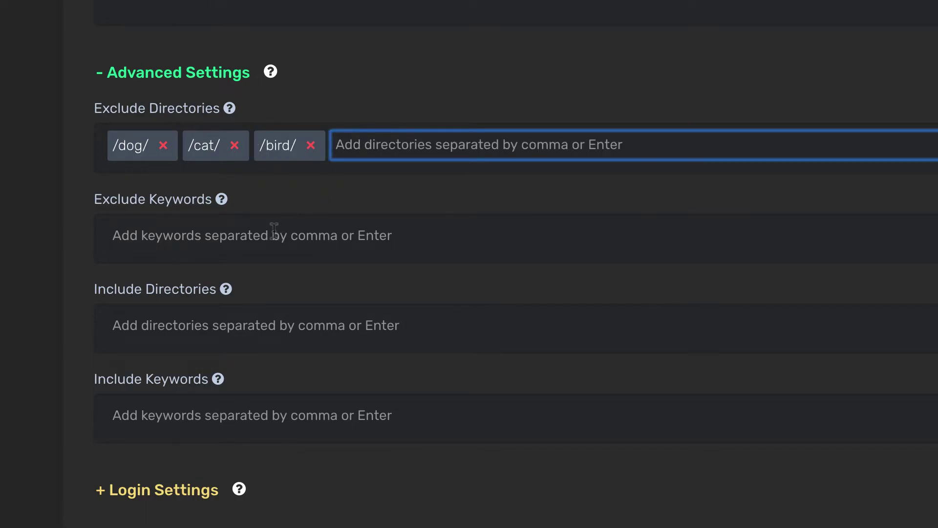
- Remove the three entries /dog/, /cat/ and /bird/ from the excluded directories
{"action": "left_click", "coordinate": [163, 148]}
{"action": "left_click", "coordinate": [163, 149]}
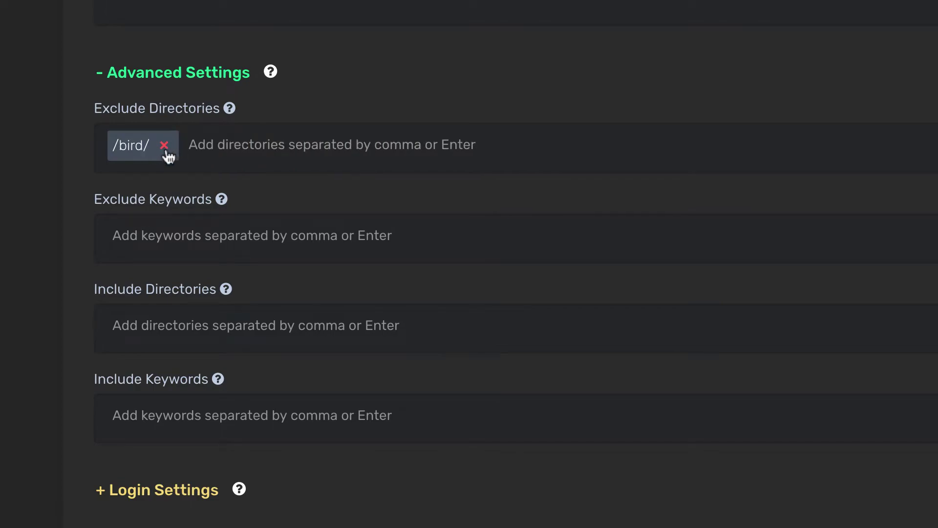
{"action": "left_click", "coordinate": [165, 149]}
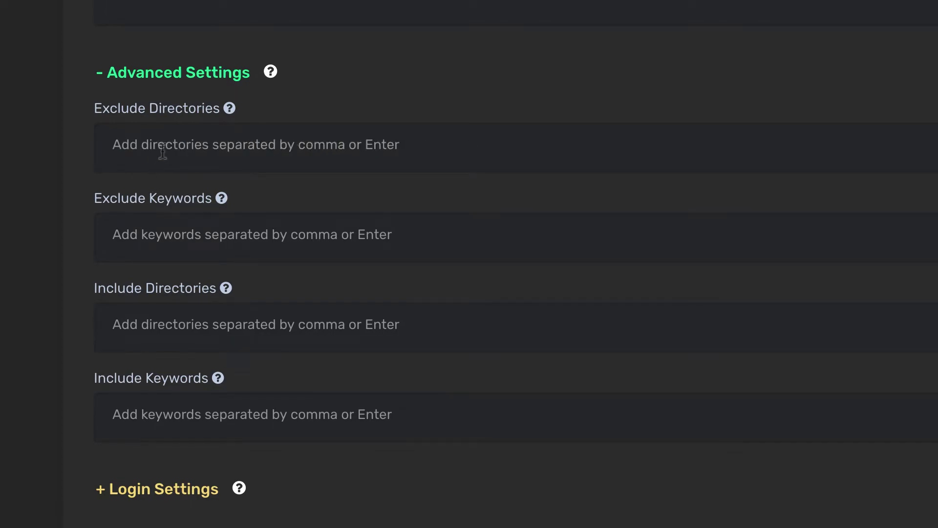
{"action": "left_click", "coordinate": [160, 149]}
- Exclude the keyword cat and the directory /dog/ from the crawl
{"action": "left_click", "coordinate": [168, 243]}
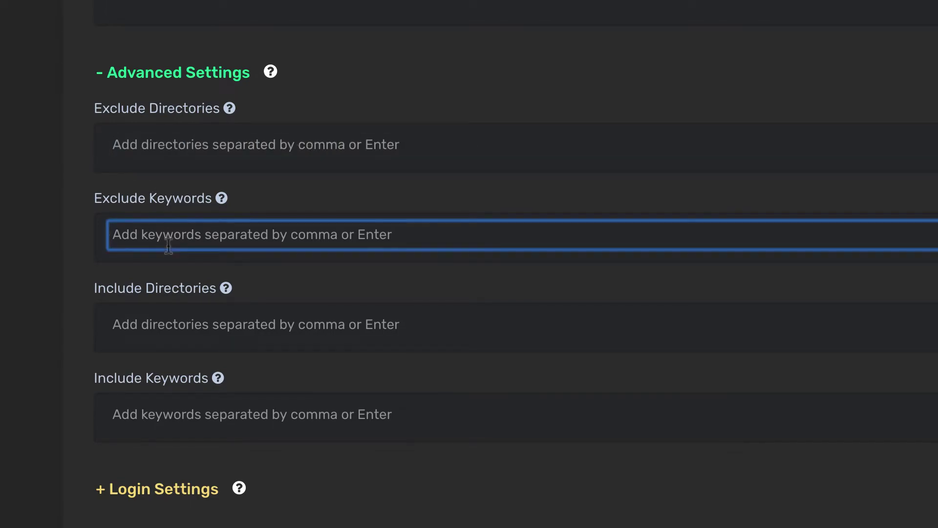
{"action": "type", "text": "cat"}
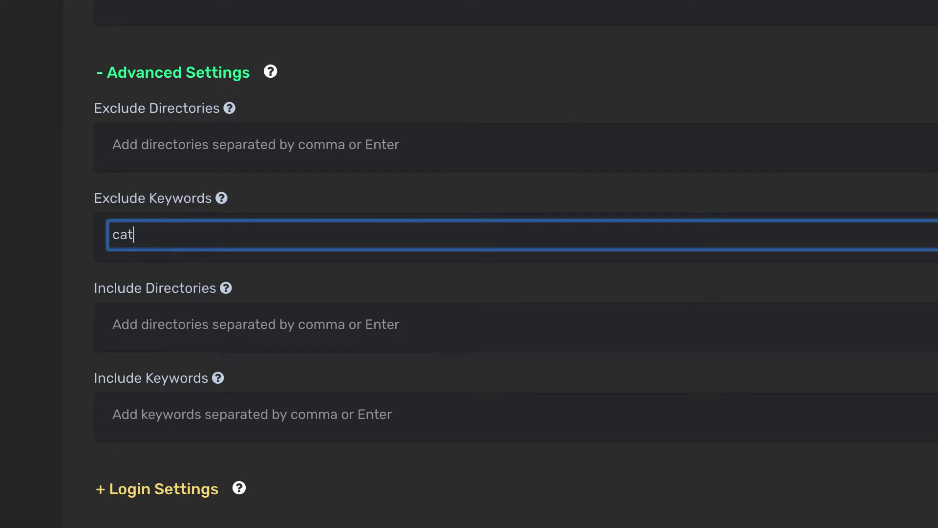
{"action": "key", "text": "Return"}
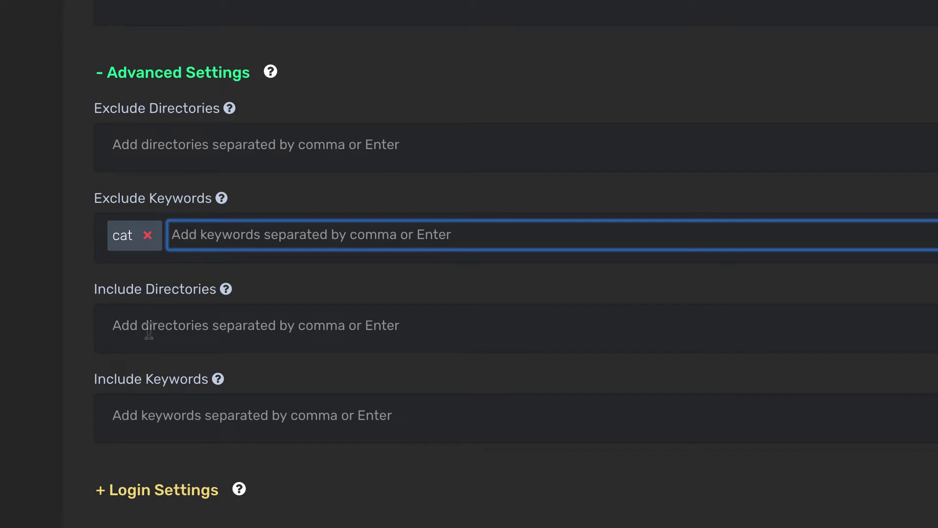
{"action": "left_click", "coordinate": [141, 145]}
{"action": "type", "text": "dog"}
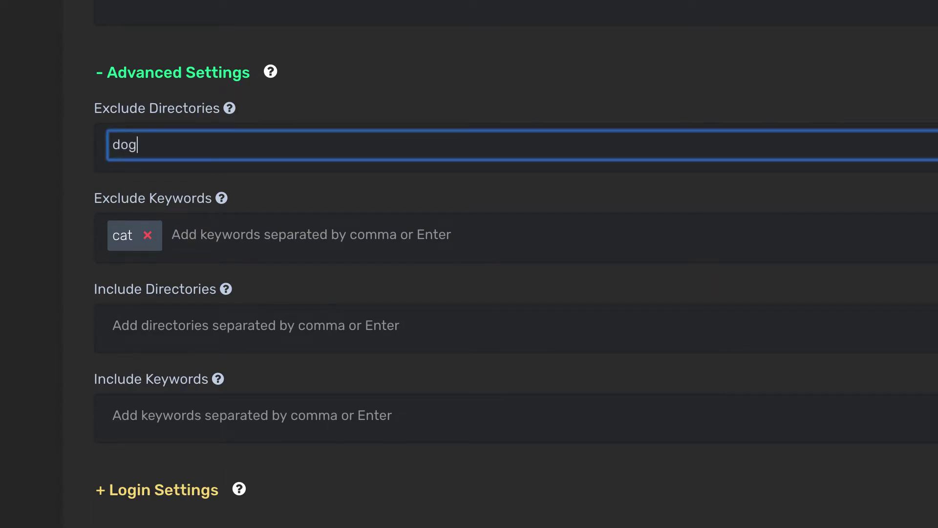
{"action": "key", "text": "Return"}
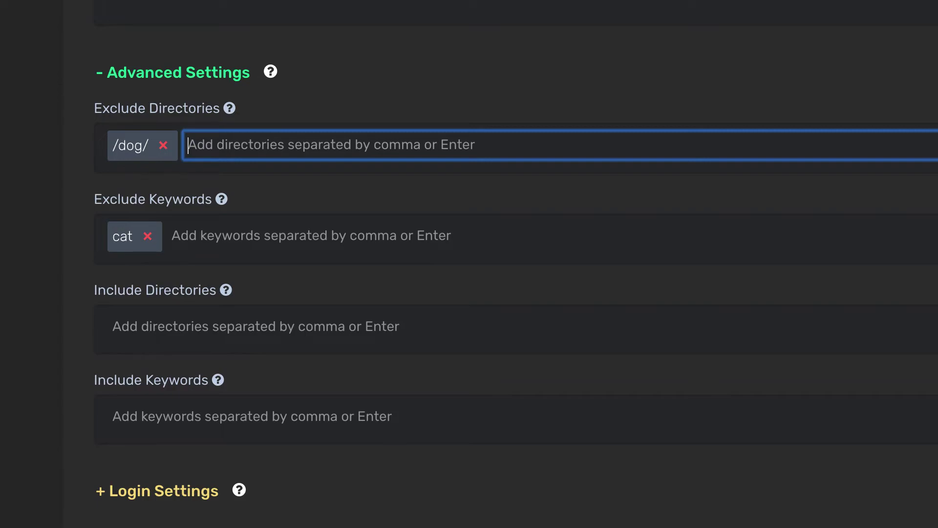
- Remove the /dog/ entry from the excluded directories and cat from the excluded keywords
{"action": "left_click", "coordinate": [164, 145]}
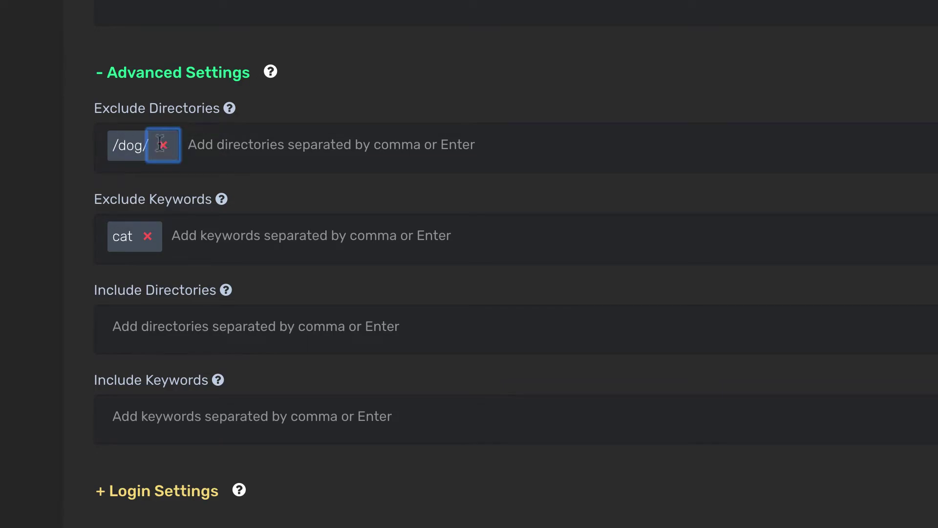
{"action": "left_click", "coordinate": [148, 246]}
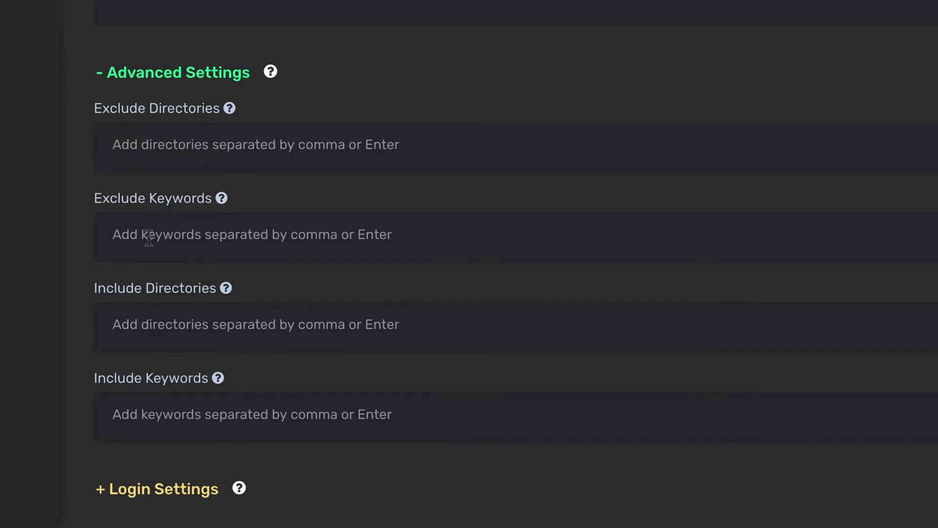
- Add dog and cat as directories to include in the crawl
{"action": "left_click", "coordinate": [149, 332]}
{"action": "type", "text": "dog"}
{"action": "key", "text": "Return"}
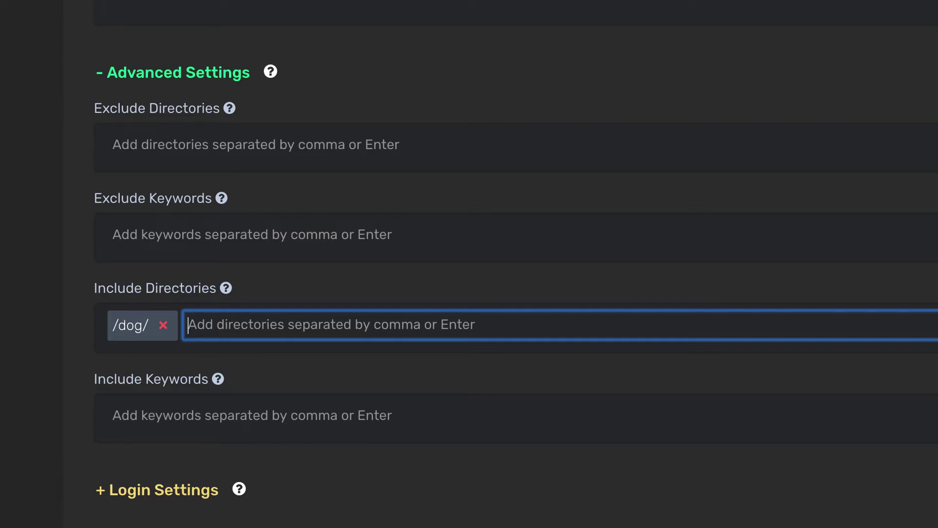
{"action": "type", "text": "cat"}
{"action": "key", "text": "Return"}
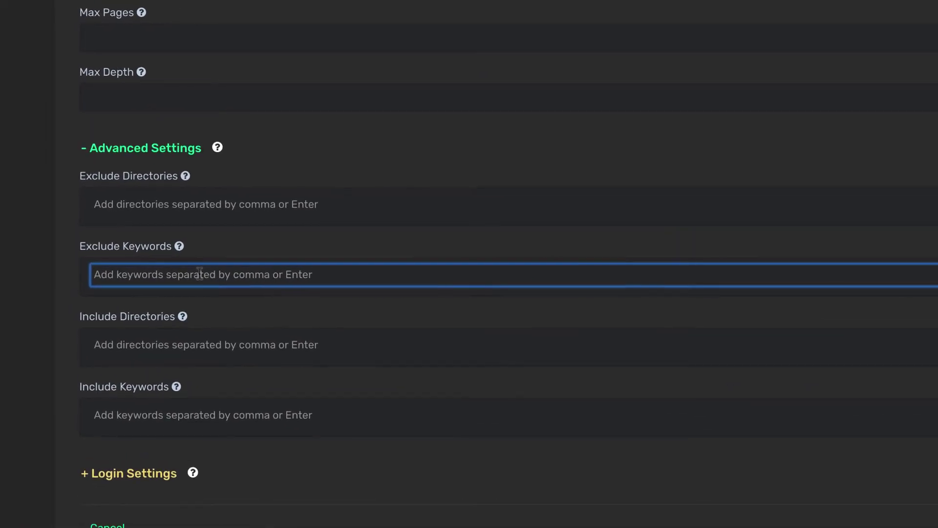
- Add page=? as an excluded keyword for the sitemap crawl
{"action": "type", "text": "page"}
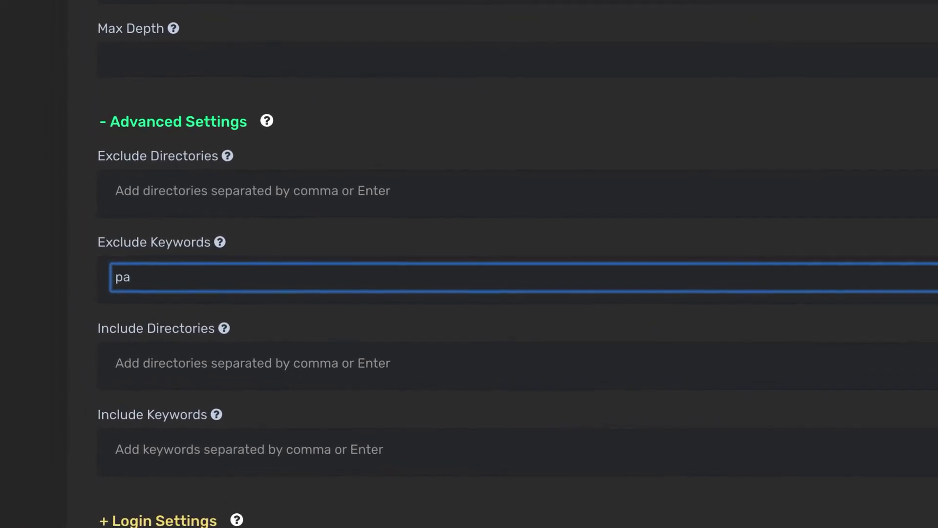
{"action": "type", "text": "=?"}
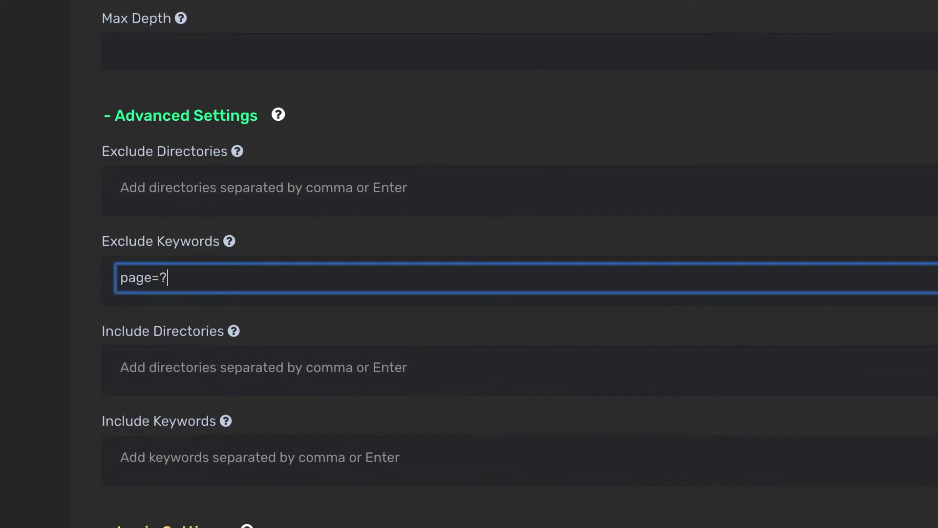
{"action": "key", "text": "Return"}
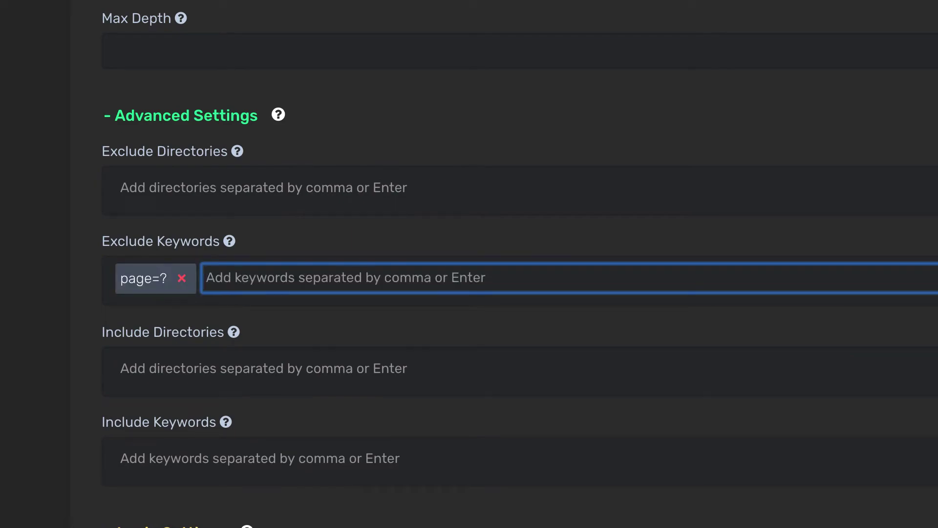
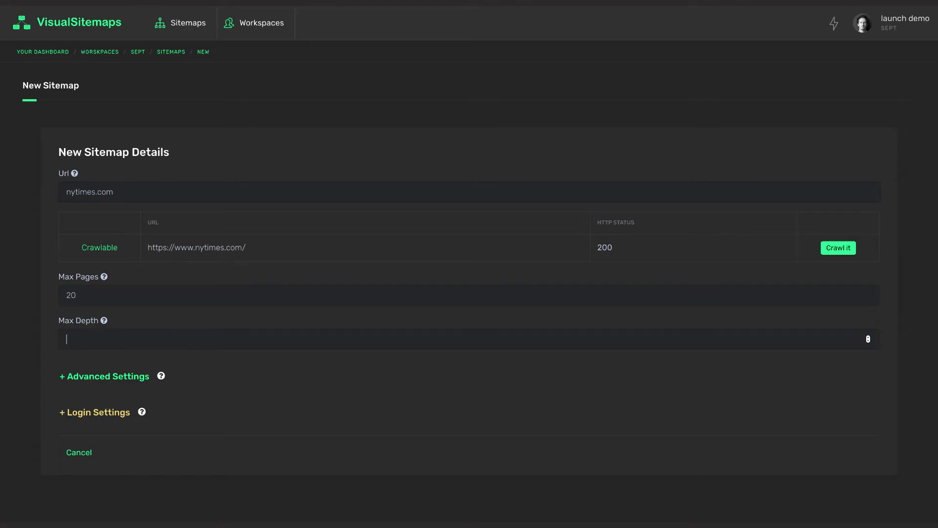
- Start the crawl of the nytimes.com sitemap
{"action": "left_click", "coordinate": [844, 251]}
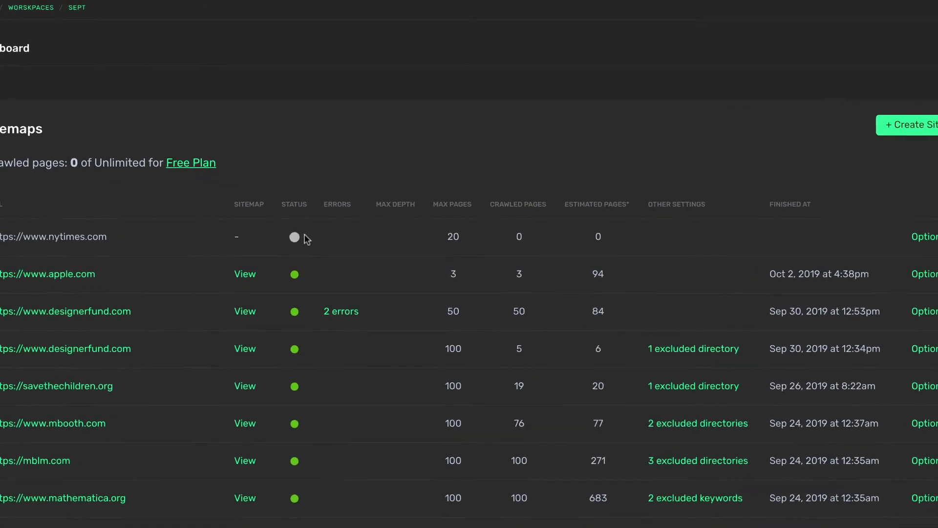
- Check the estimated page count and crawl status of the nytimes.com entry in the sitemap list
{"action": "mouse_move", "coordinate": [313, 241]}
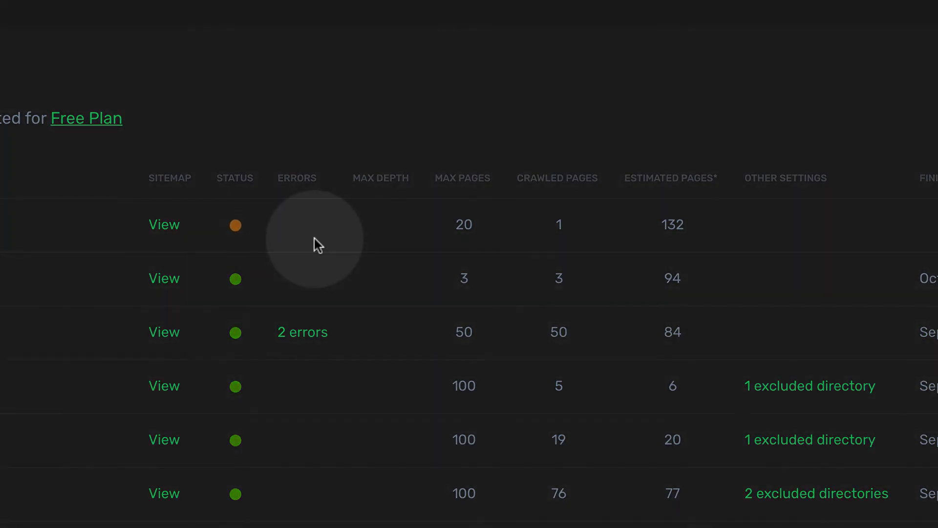
{"action": "double_click", "coordinate": [680, 227]}
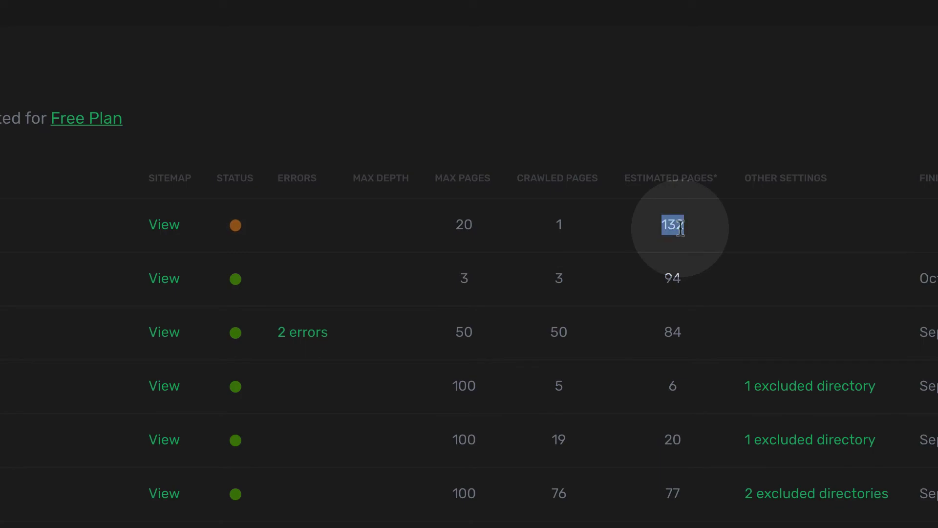
{"action": "left_click", "coordinate": [728, 224]}
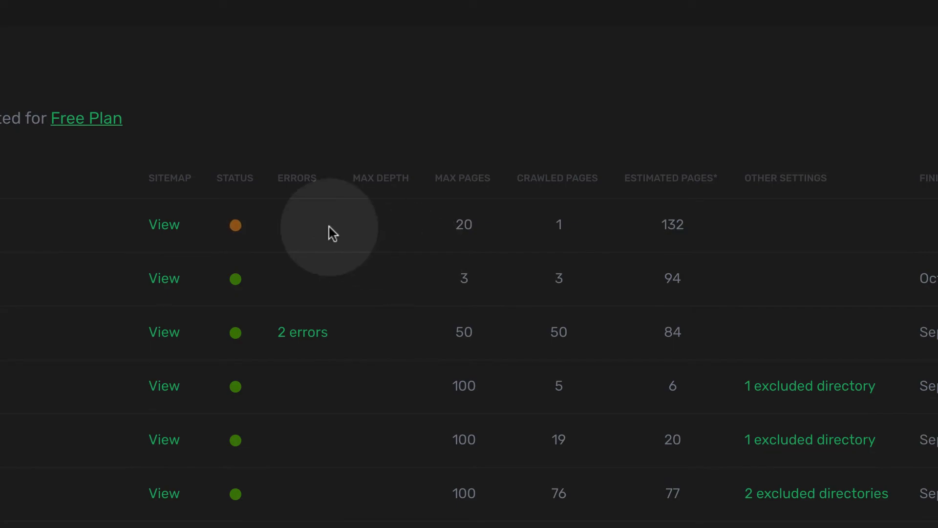
{"action": "mouse_move", "coordinate": [234, 227]}
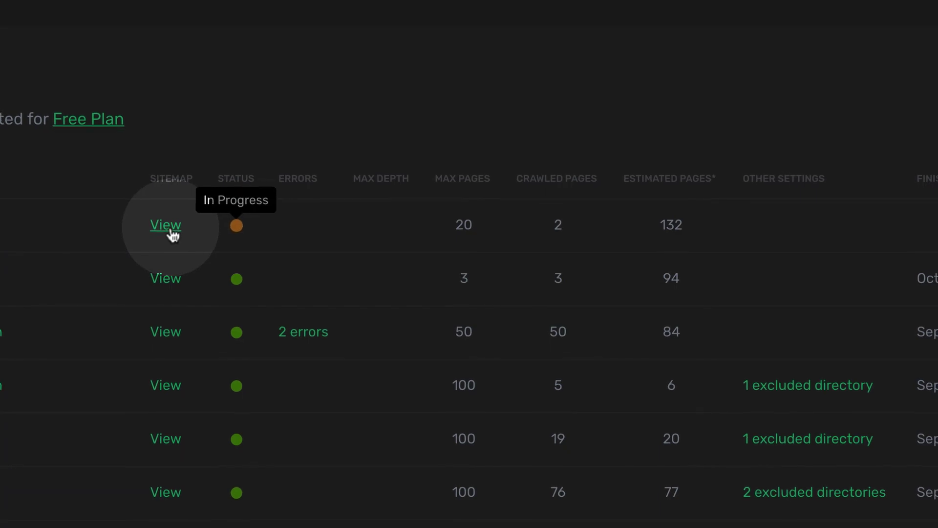
- Open the nytimes.com sitemap and refresh its crawl progress
{"action": "left_click", "coordinate": [191, 230]}
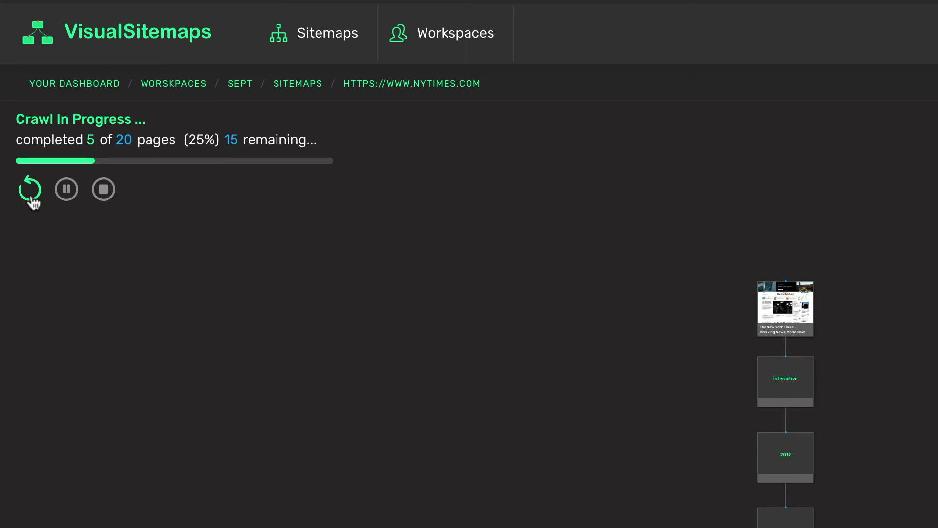
{"action": "left_click", "coordinate": [32, 193]}
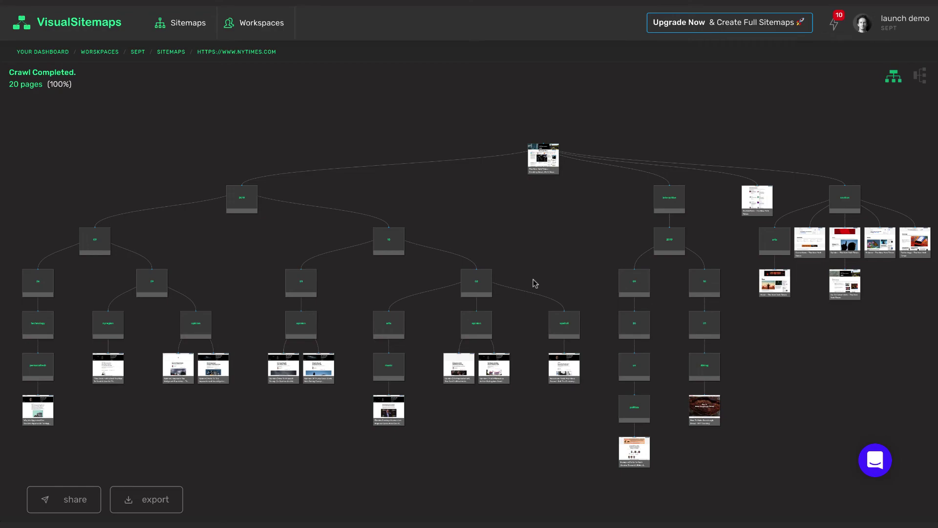
- Examine the crawled nytimes.com sitemap tree, focusing on the directories and page thumbnails around the opinion and upshot branches
{"action": "scroll", "coordinate": [528, 272], "scroll_direction": "down", "scroll_amount": 1}
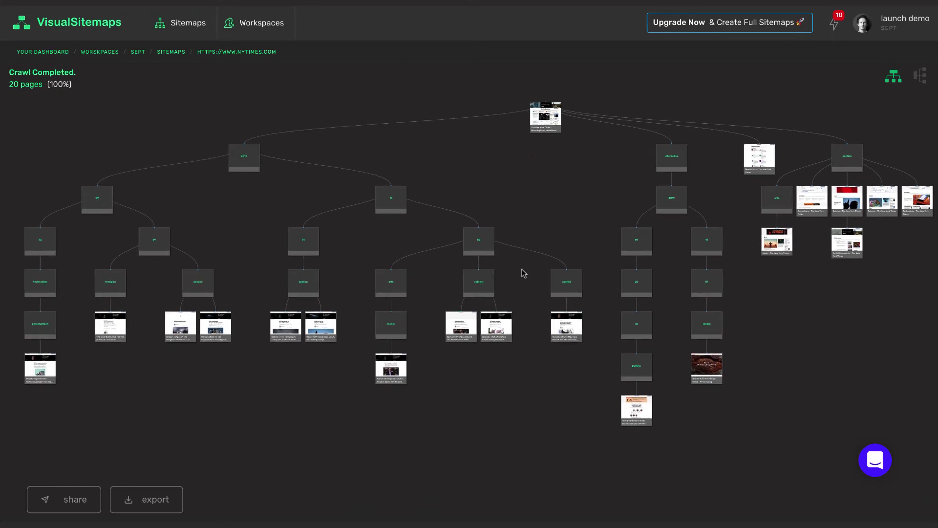
{"action": "scroll", "coordinate": [517, 296], "scroll_direction": "up", "scroll_amount": 3}
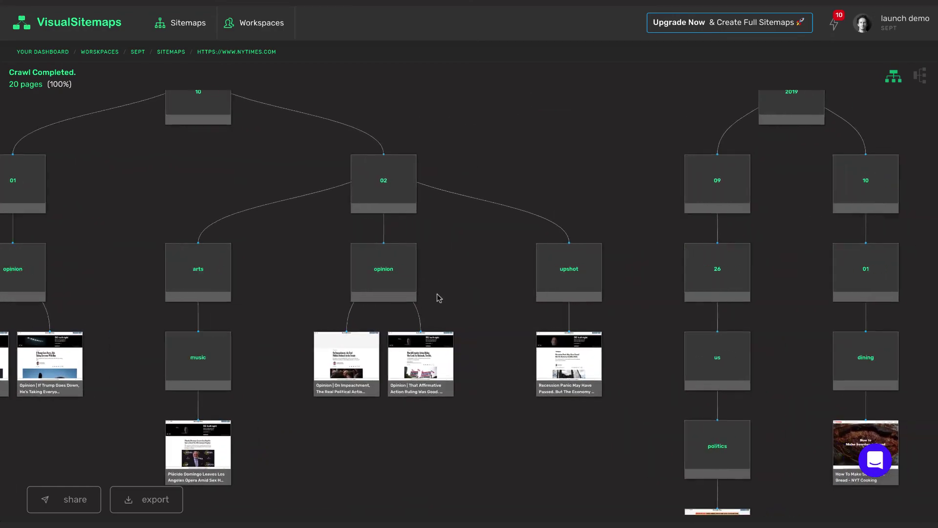
{"action": "scroll", "coordinate": [437, 312], "scroll_direction": "right", "scroll_amount": 2}
{"action": "scroll", "coordinate": [488, 364], "scroll_direction": "up", "scroll_amount": 3}
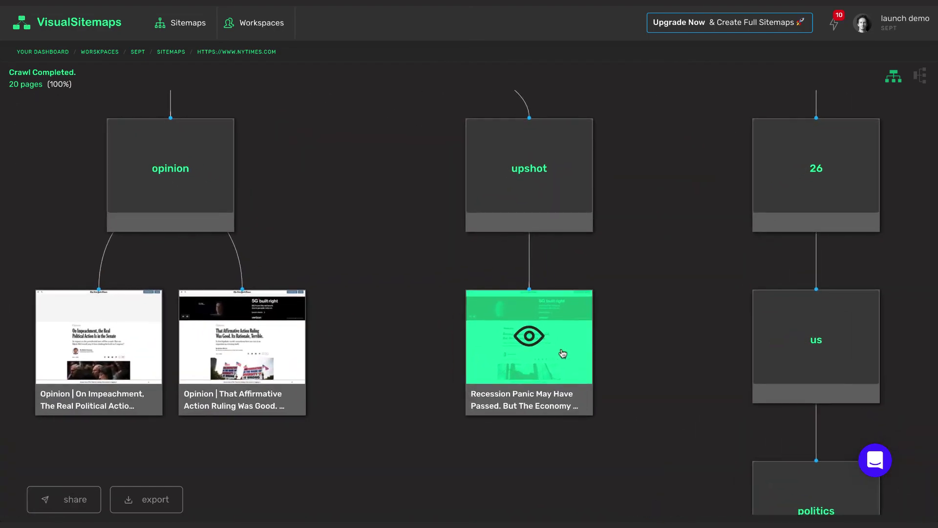
{"action": "scroll", "coordinate": [625, 288], "scroll_direction": "down", "scroll_amount": 1}
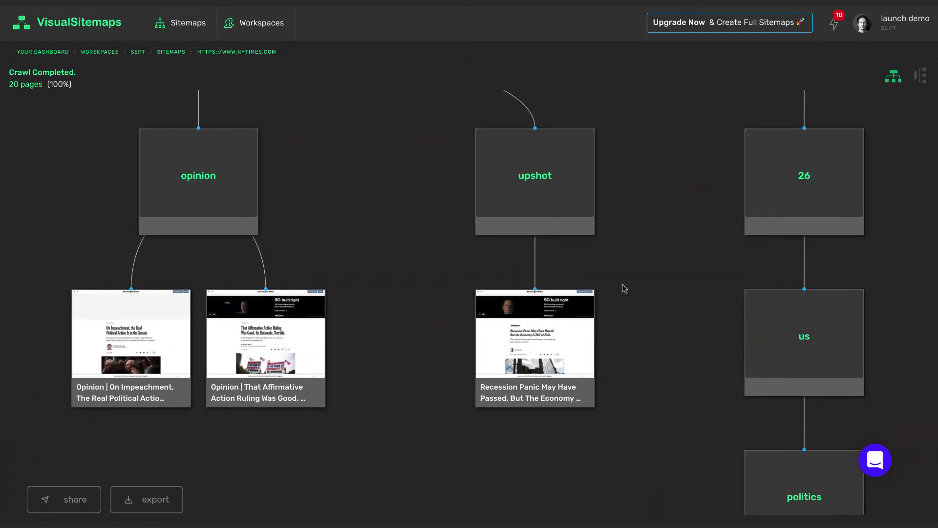
{"action": "scroll", "coordinate": [625, 288], "scroll_direction": "down", "scroll_amount": 3}
{"action": "left_click_drag", "start_coordinate": [630, 254], "coordinate": [676, 383]}
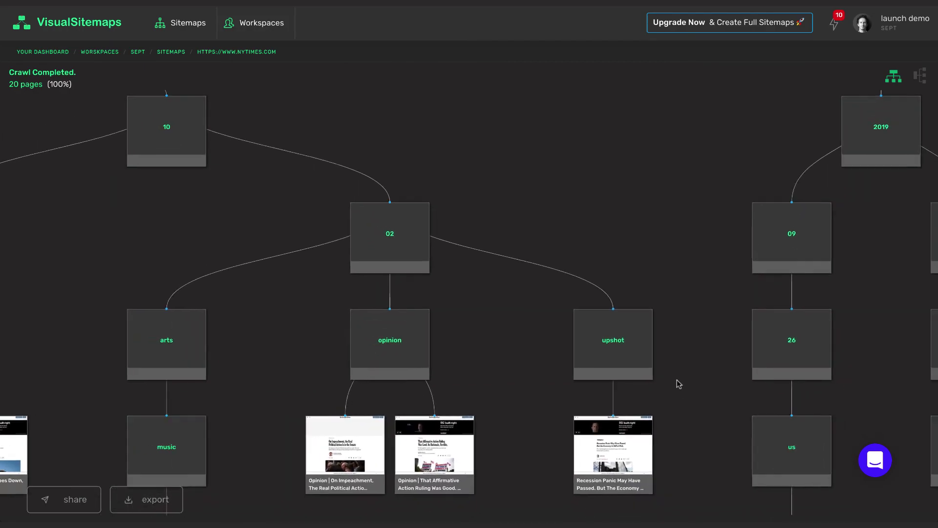
{"action": "scroll", "coordinate": [678, 383], "scroll_direction": "down", "scroll_amount": 1}
{"action": "scroll", "coordinate": [678, 383], "scroll_direction": "up", "scroll_amount": 3}
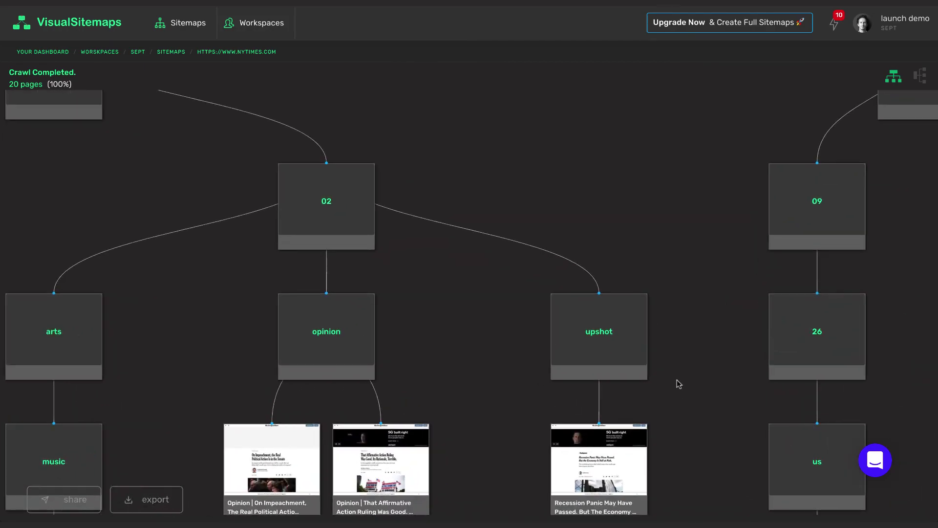
- Preview the full screenshot of the Recession Panic page under upshot, highlight its page URL, and close the preview
{"action": "left_click", "coordinate": [559, 360]}
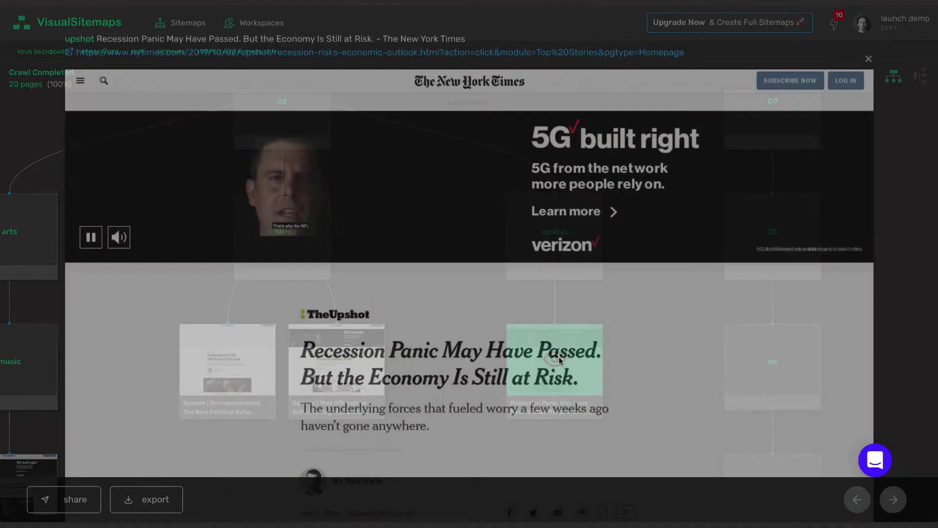
{"action": "left_click_drag", "start_coordinate": [689, 52], "coordinate": [77, 57]}
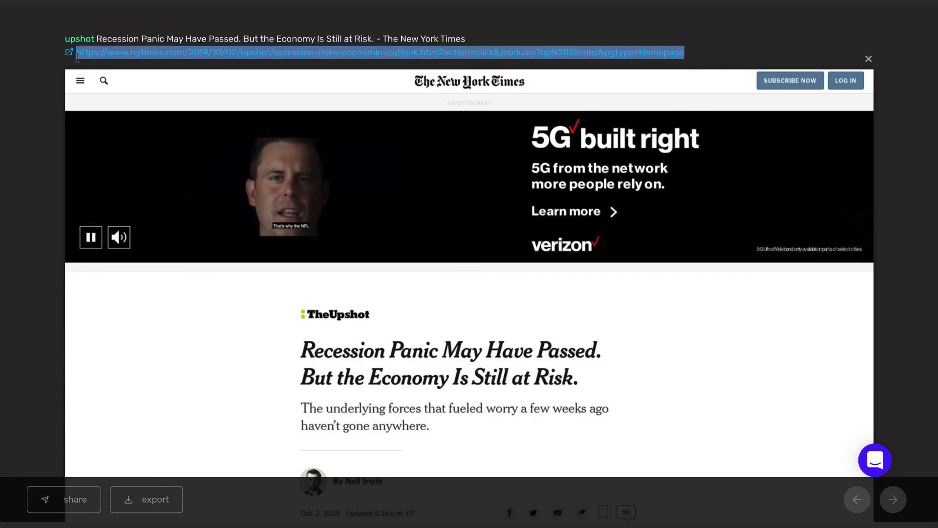
{"action": "left_click", "coordinate": [524, 37]}
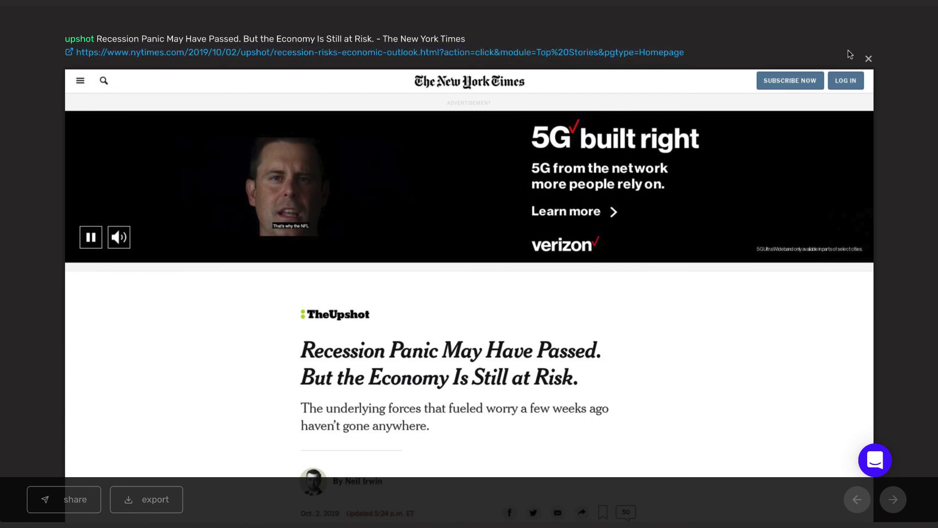
{"action": "left_click", "coordinate": [868, 58]}
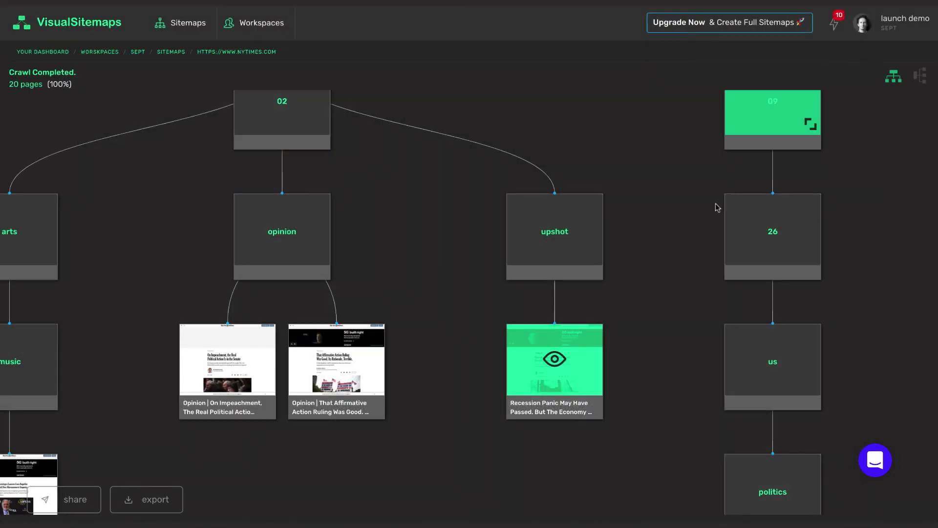
- View the whole sitemap tree in the horizontal layout, then return it to the vertical layout
{"action": "scroll", "coordinate": [673, 288], "scroll_direction": "down", "scroll_amount": 3}
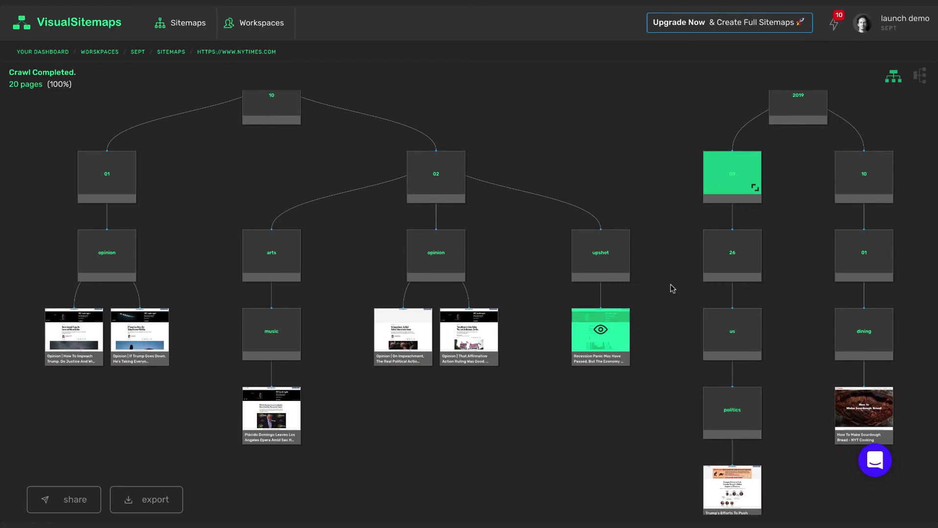
{"action": "left_click_drag", "start_coordinate": [672, 288], "coordinate": [599, 298]}
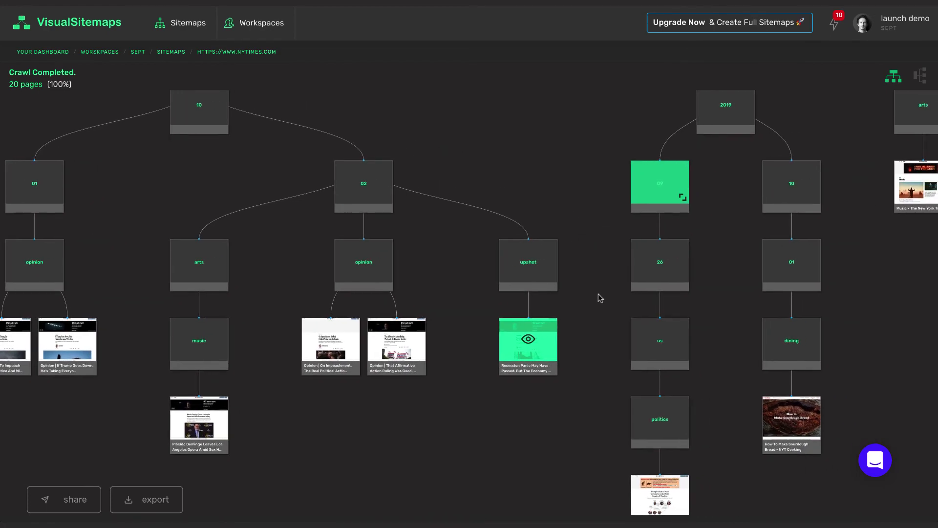
{"action": "scroll", "coordinate": [600, 298], "scroll_direction": "down", "scroll_amount": 5}
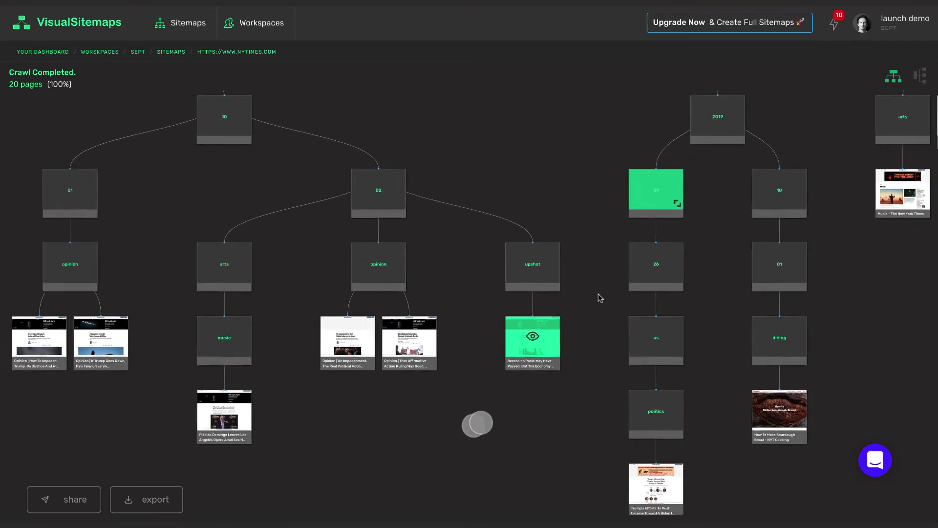
{"action": "left_click_drag", "start_coordinate": [600, 298], "coordinate": [555, 327]}
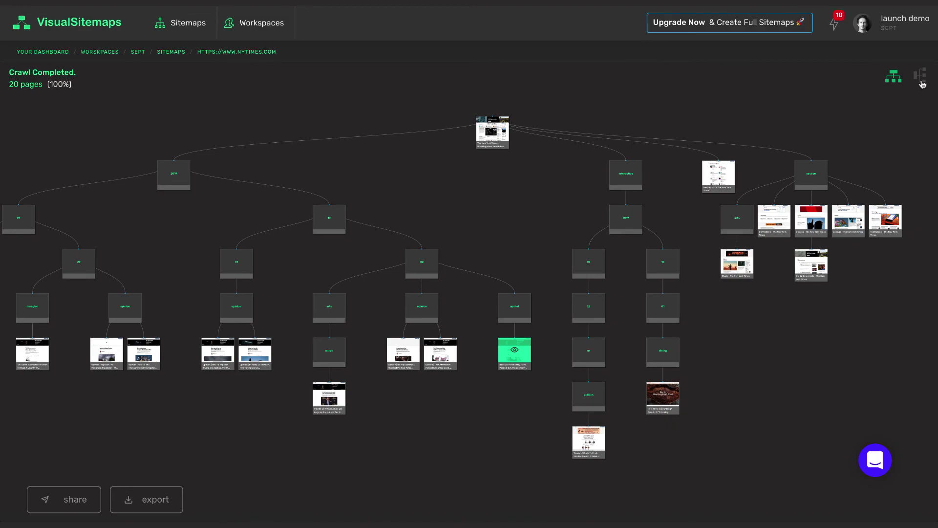
{"action": "left_click", "coordinate": [921, 78]}
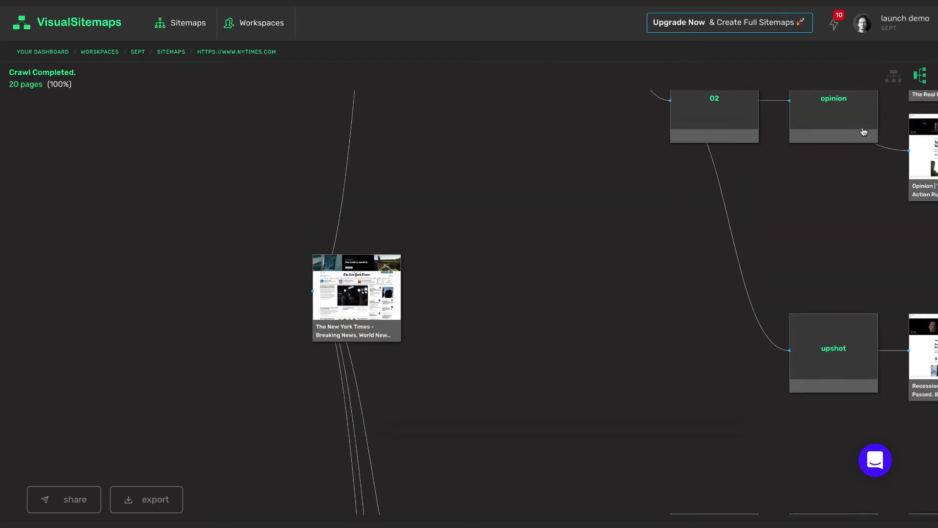
{"action": "scroll", "coordinate": [741, 240], "scroll_direction": "down", "scroll_amount": 5}
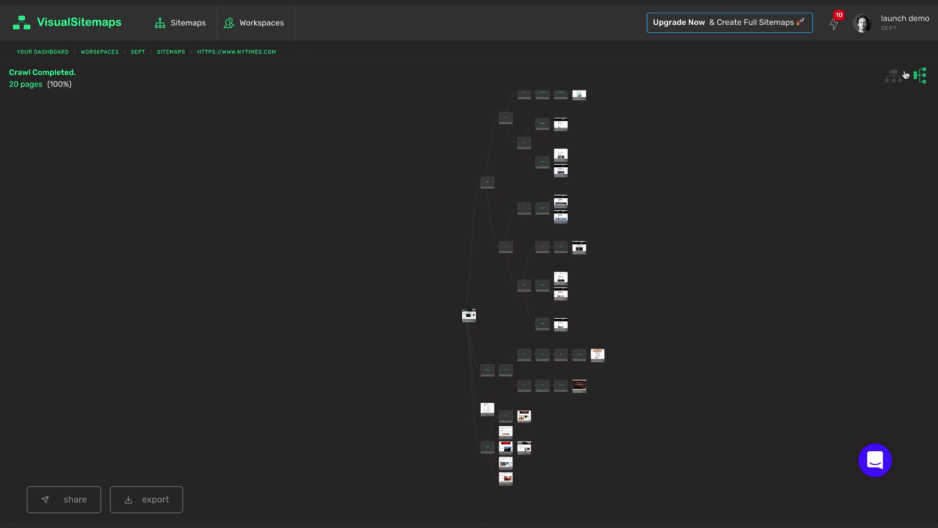
{"action": "left_click", "coordinate": [900, 75]}
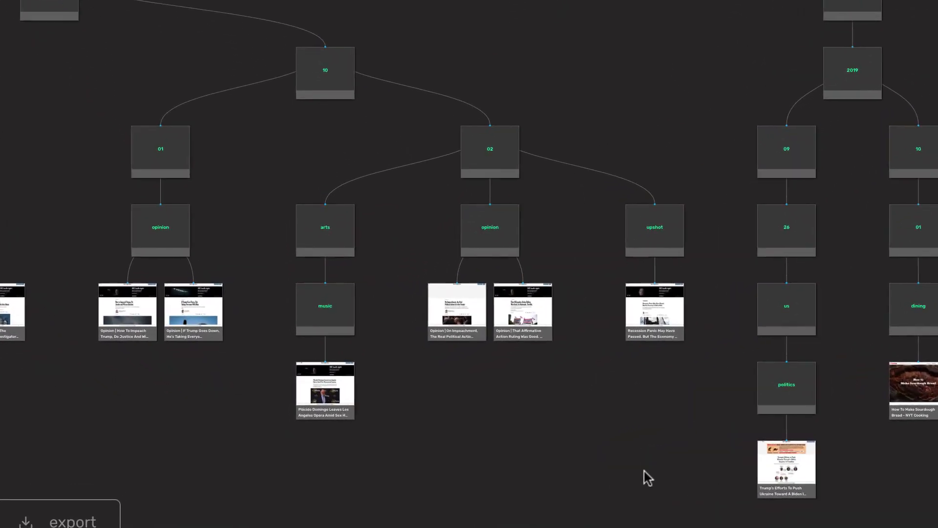
- Nest the Plácido Domingo and On Impeachment pages under the Affirmative Action page, and the If Trump Goes Down page under the Plácido Domingo page
{"action": "left_click_drag", "start_coordinate": [328, 408], "coordinate": [520, 294]}
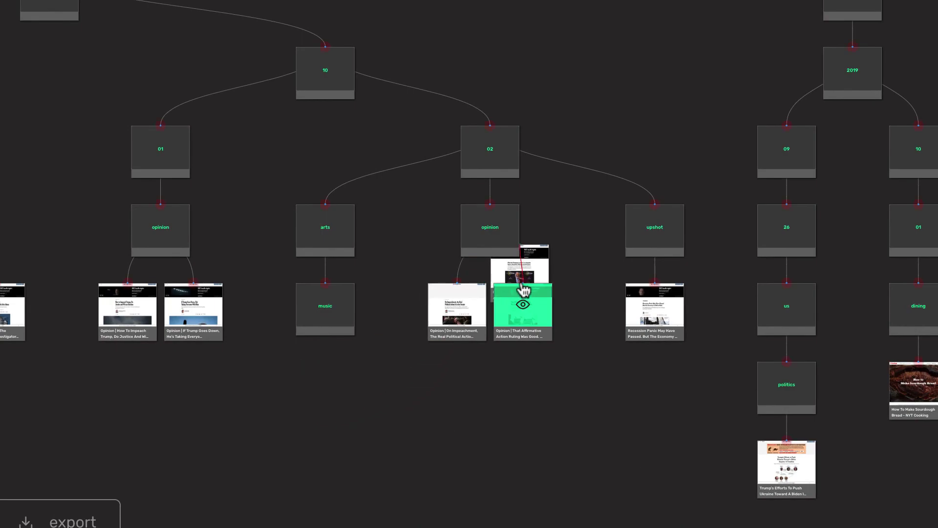
{"action": "left_click_drag", "start_coordinate": [552, 162], "coordinate": [622, 117]}
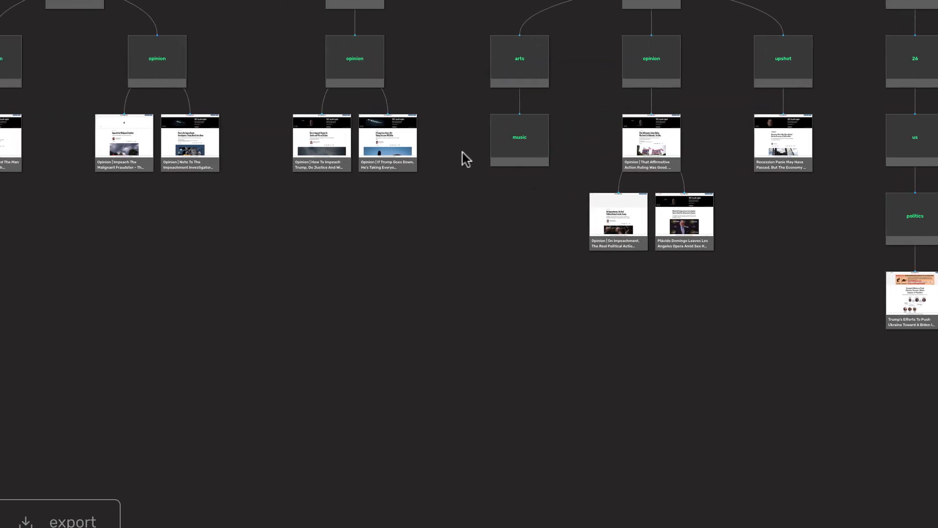
{"action": "left_click_drag", "start_coordinate": [386, 142], "coordinate": [684, 209]}
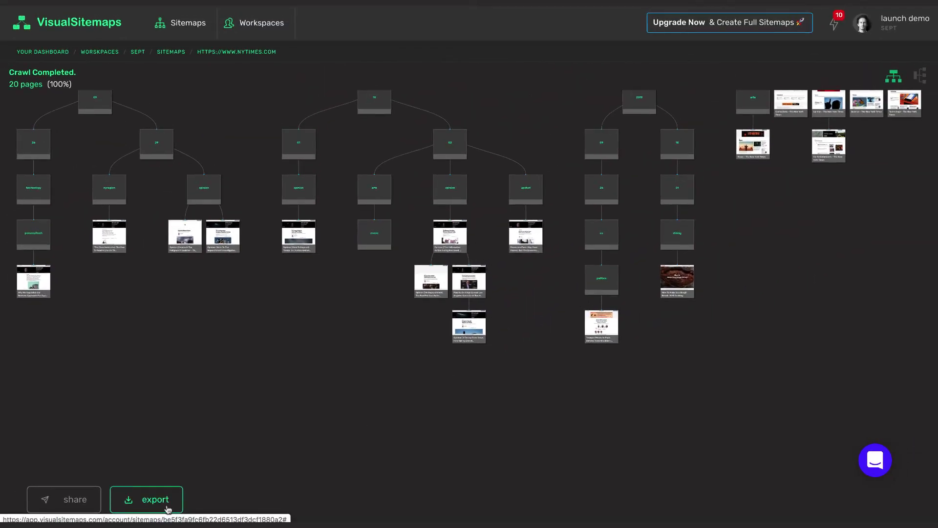
- Start exporting the rearranged nytimes.com sitemap
{"action": "left_click", "coordinate": [169, 508]}
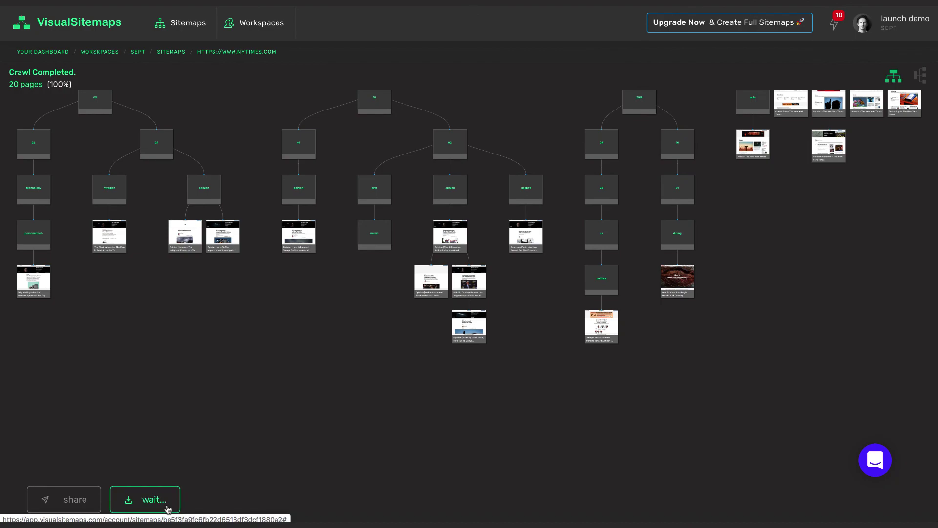